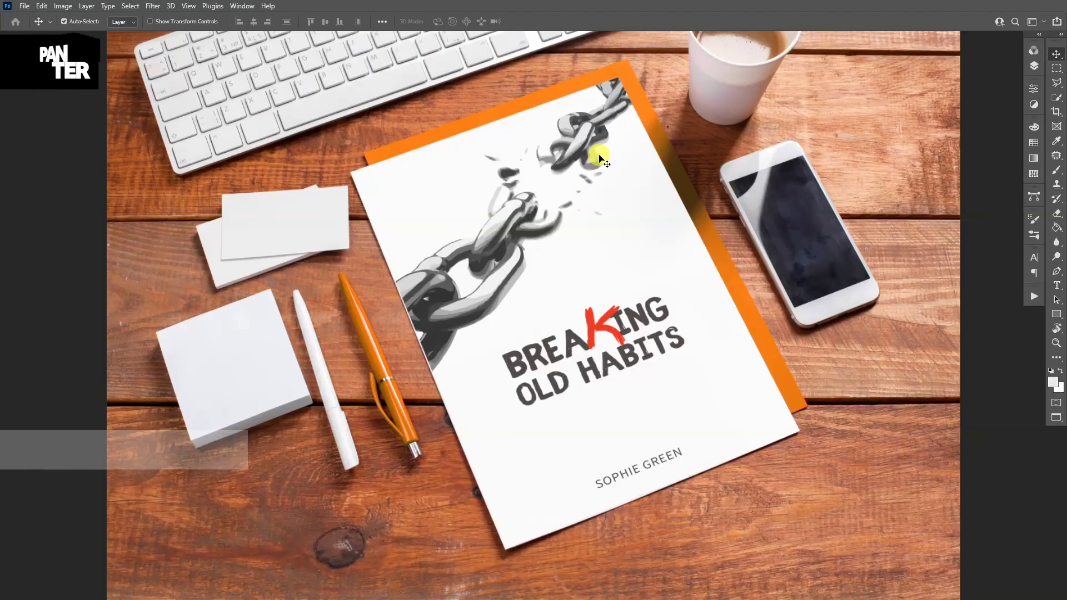
scroll(490, 385, "up", 2)
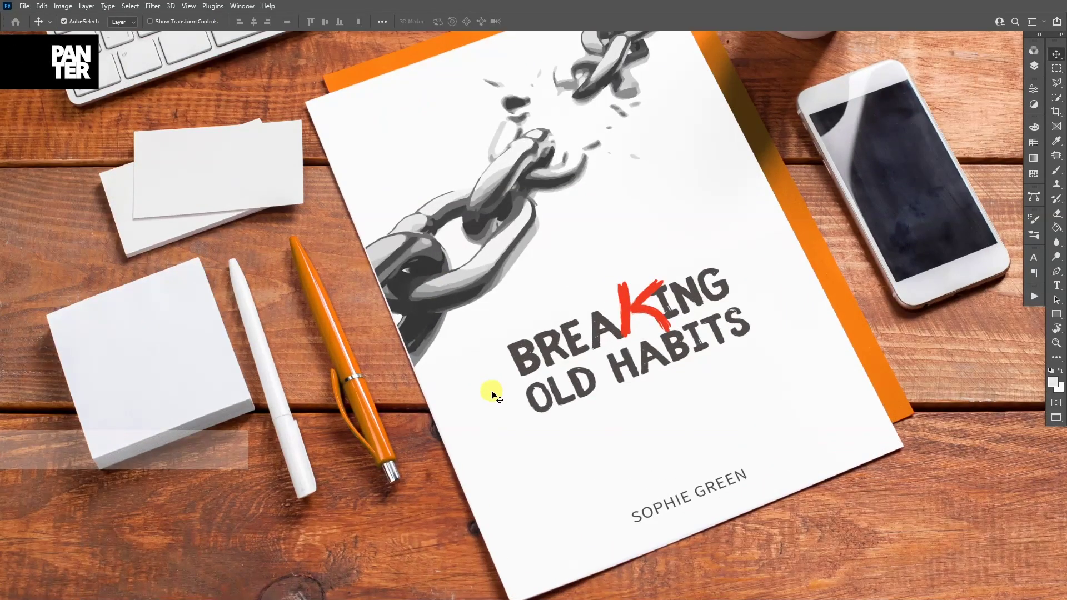
Use the Patch tool to replace SOPHIE GREEN and the BREAKING OLD HABITS title with blank paper
left_click(1056, 157)
right_click(1056, 158)
left_click(1013, 175)
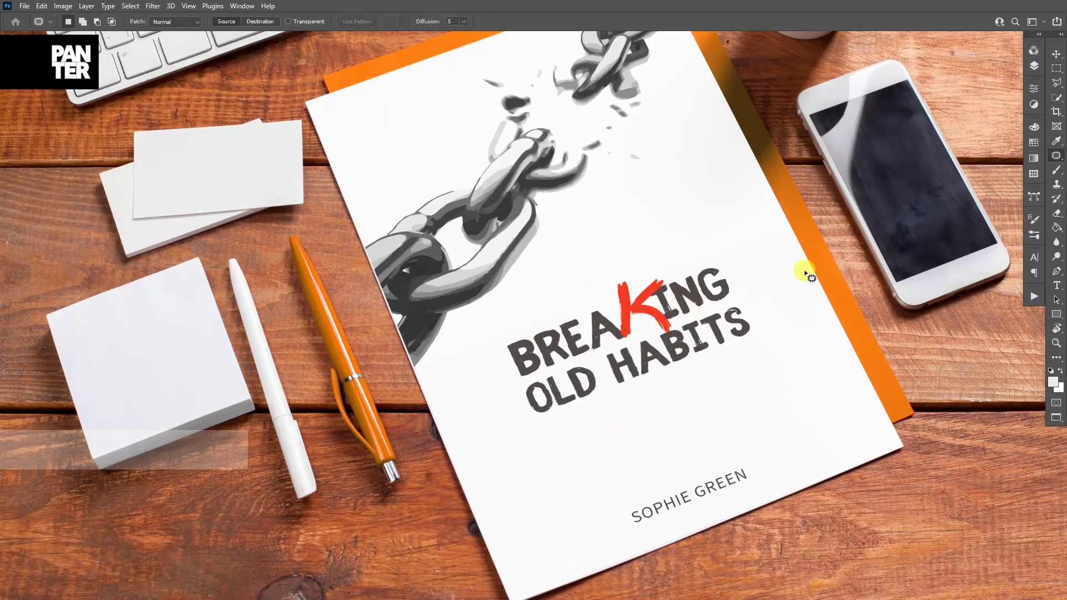
scroll(604, 435, "up", 1)
mouse_move(739, 505)
left_mouse_down()
mouse_move(691, 405)
mouse_move(631, 418)
left_mouse_up()
left_click_drag(604, 470, 748, 376)
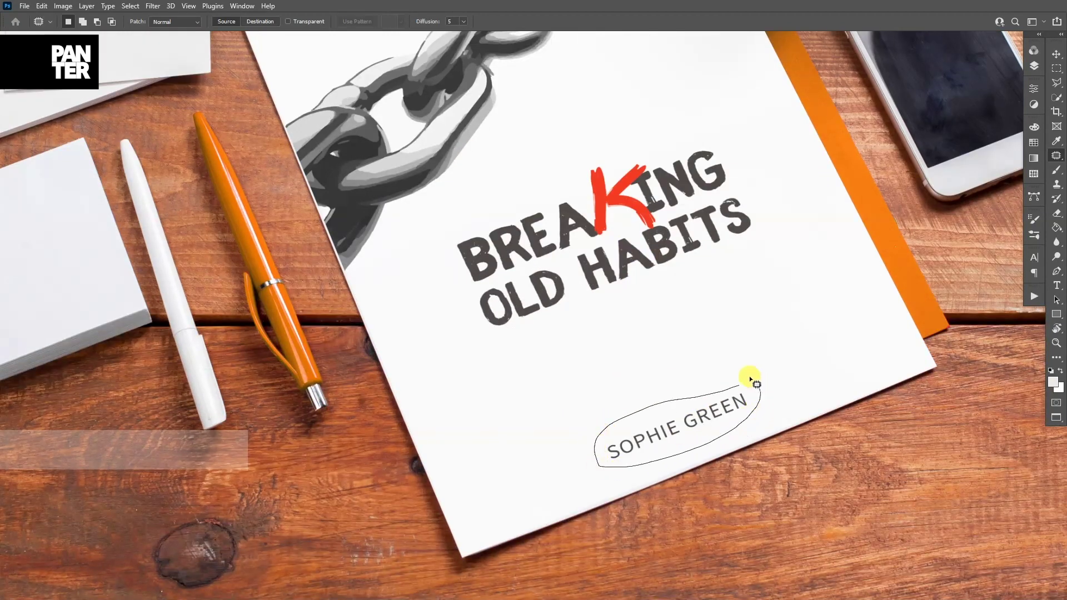
left_click_drag(698, 424, 713, 346)
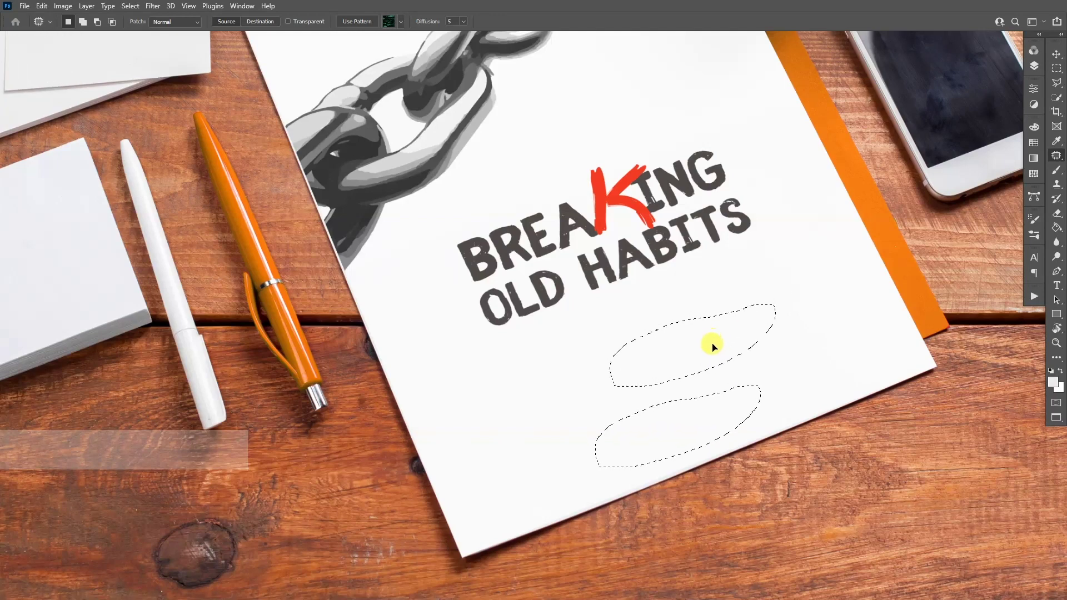
left_click_drag(720, 137, 557, 176)
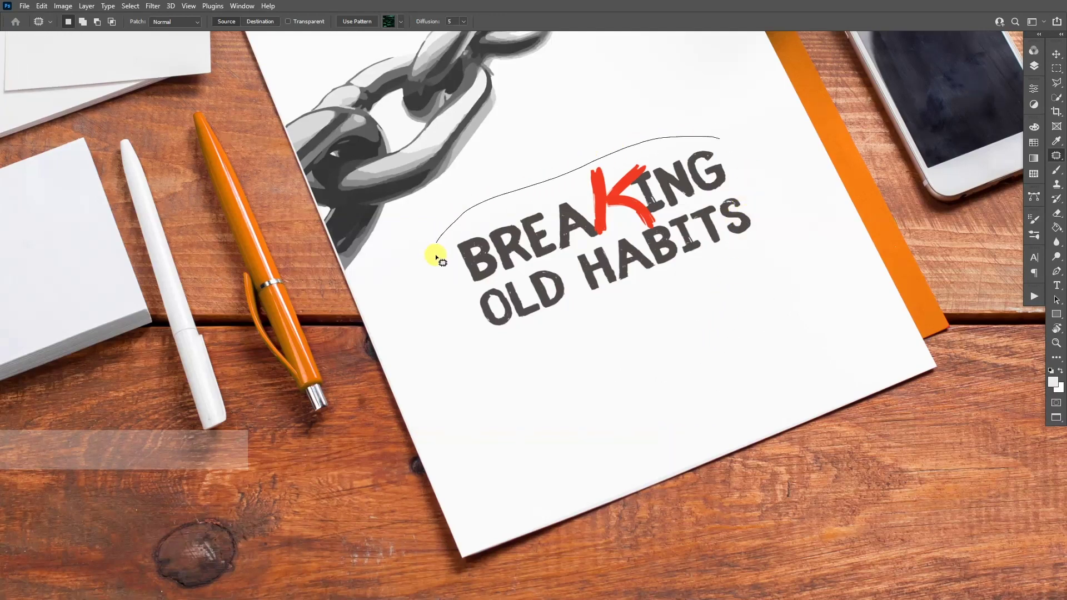
mouse_move(435, 257)
left_mouse_down()
mouse_move(486, 342)
mouse_move(716, 269)
left_mouse_up()
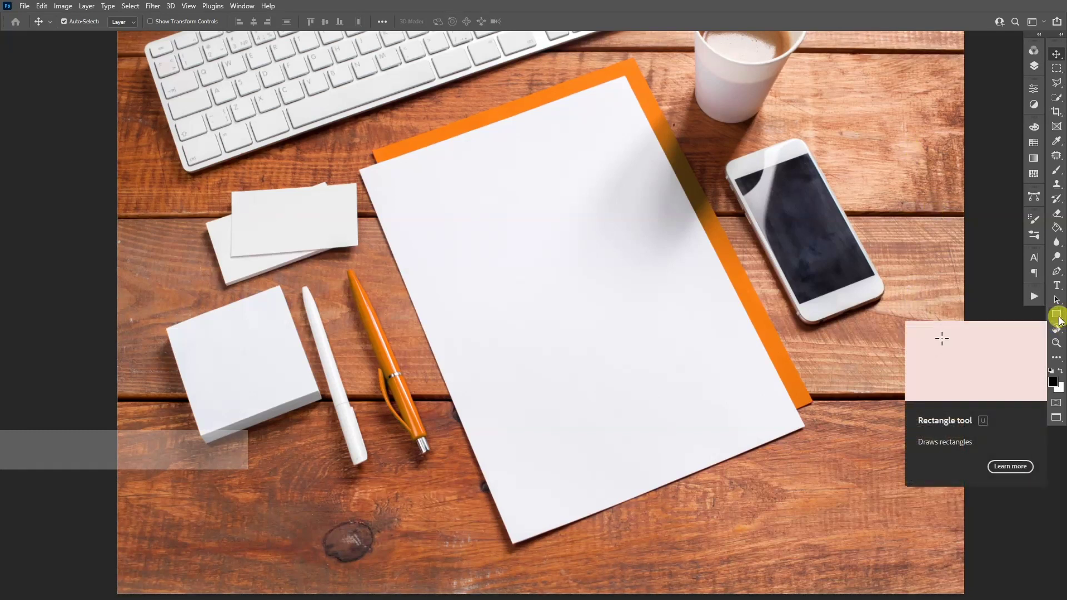
Draw a black rectangle over the blank paper, widened to about 1988 × 2766 px
left_click(1058, 317)
mouse_move(416, 105)
left_mouse_down()
mouse_move(699, 500)
mouse_move(716, 539)
left_mouse_up()
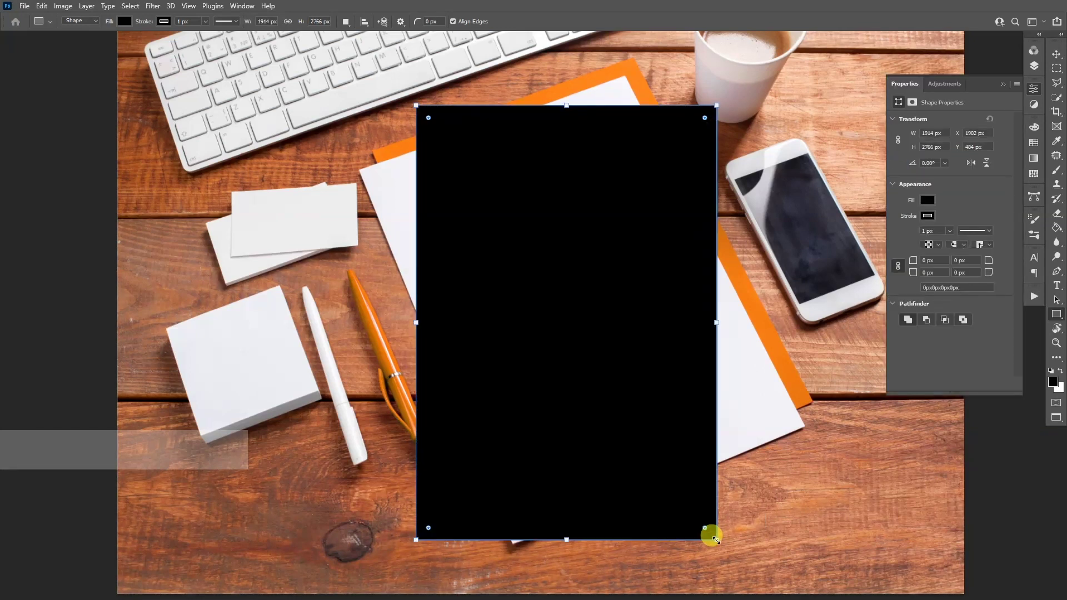
left_click_drag(717, 322, 727, 323)
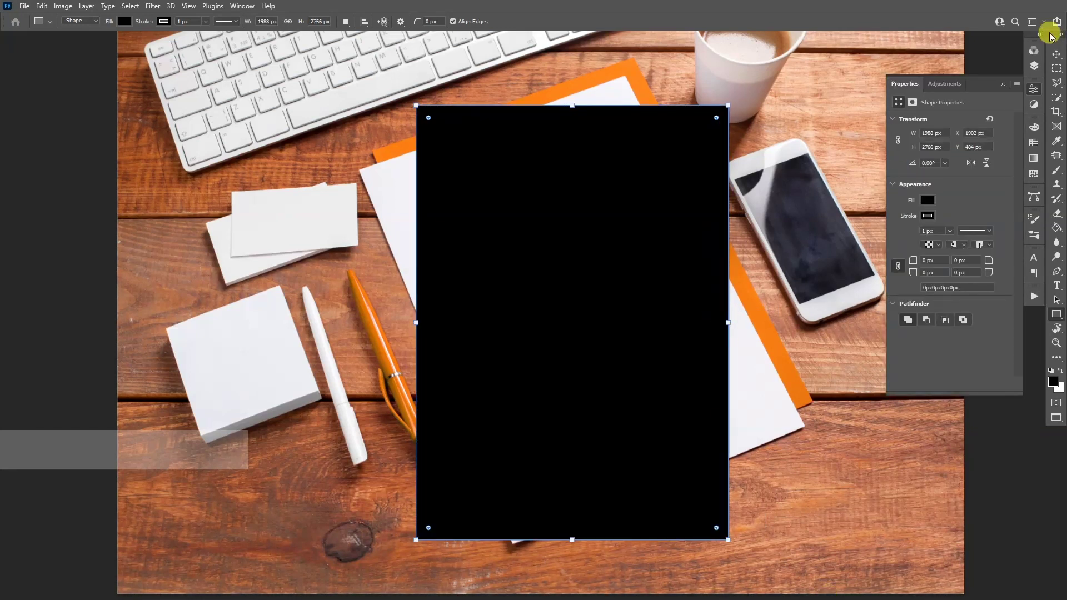
Convert the Rectangle 1 layer to a smart object and begin free transforming it
left_click(1034, 66)
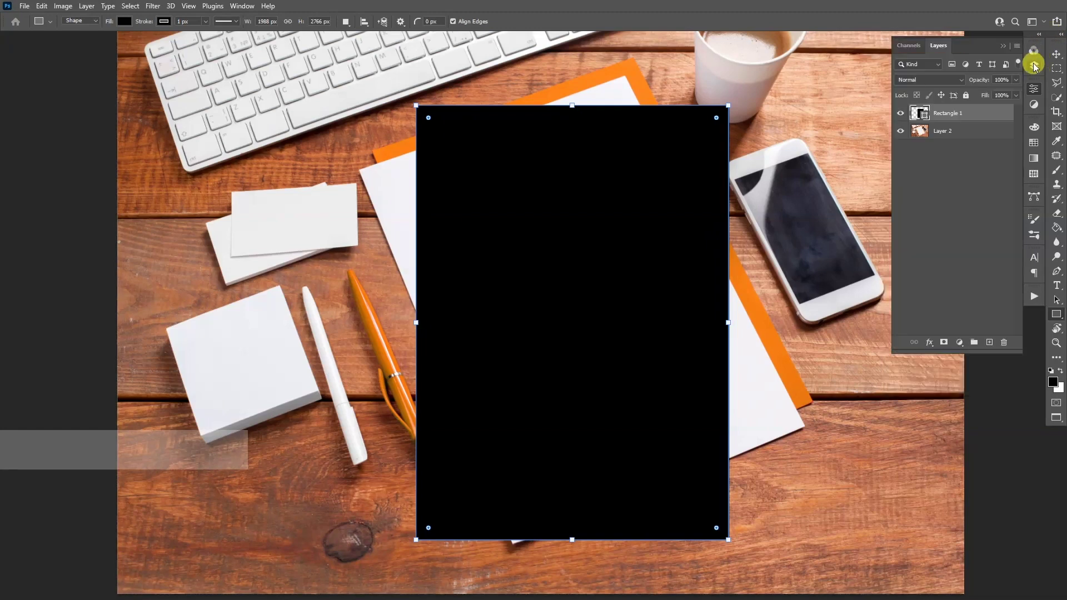
right_click(971, 114)
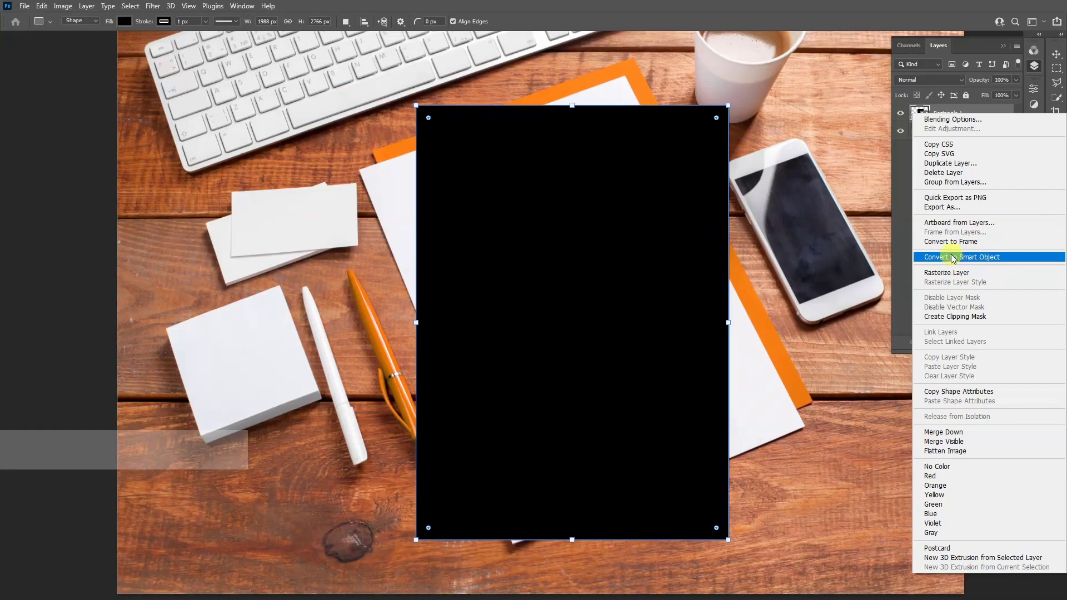
left_click(993, 257)
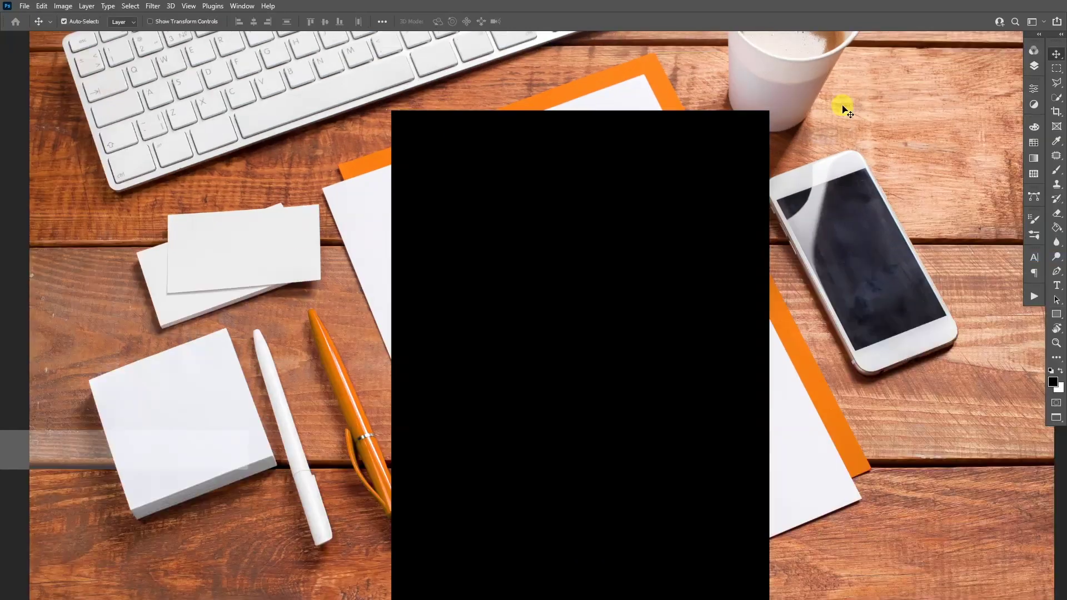
key("ctrl")
Distort the black smart object so its top-left, top-right and bottom corners meet the paper's corners
key("ctrl+t")
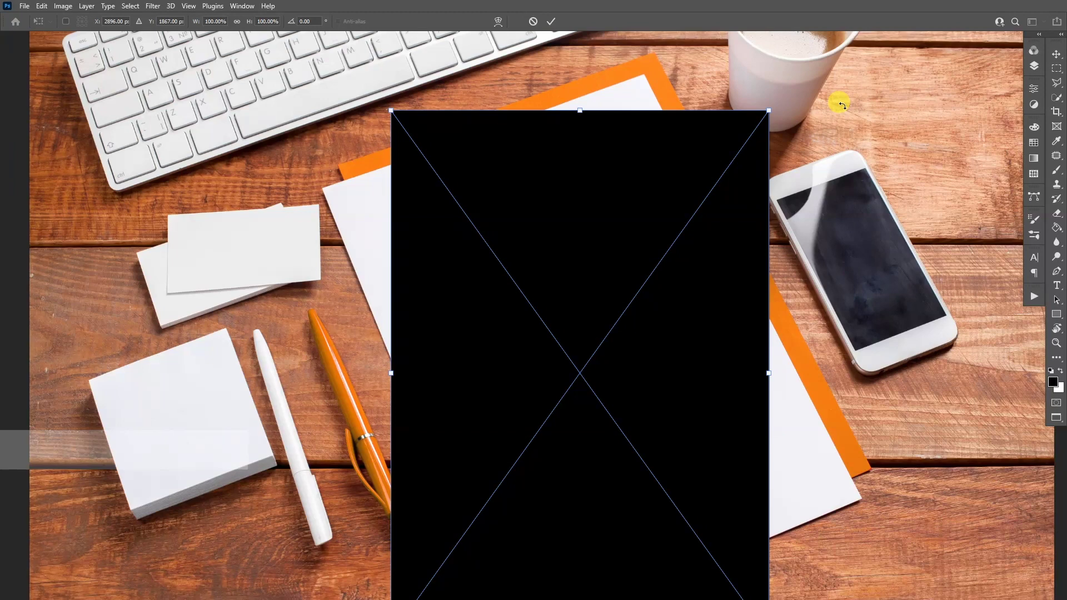
scroll(319, 89, "up", 3)
scroll(320, 89, "up", 2)
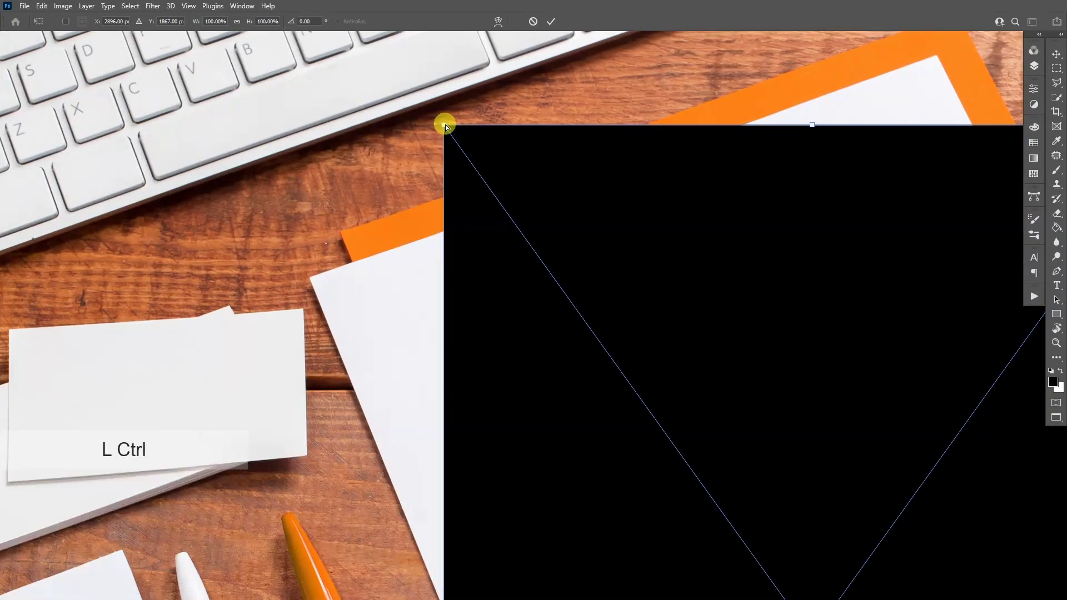
mouse_move(444, 125)
left_mouse_down()
mouse_move(367, 239)
mouse_move(323, 278)
mouse_move(309, 275)
left_mouse_up()
scroll(307, 275, "up", 3)
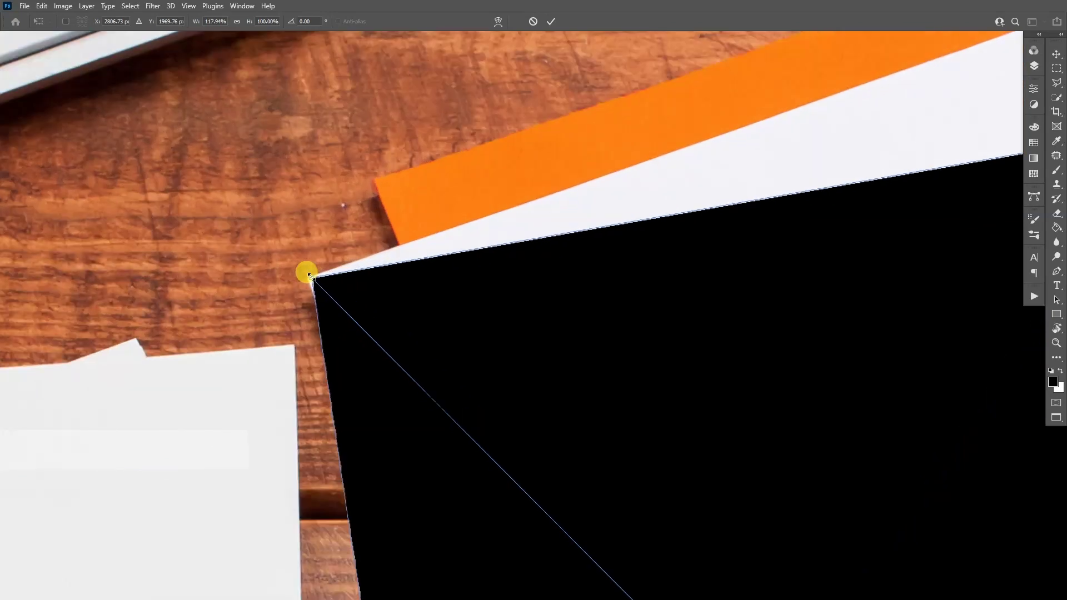
scroll(308, 275, "up", 2)
scroll(313, 276, "down", 3)
scroll(757, 163, "down", 2)
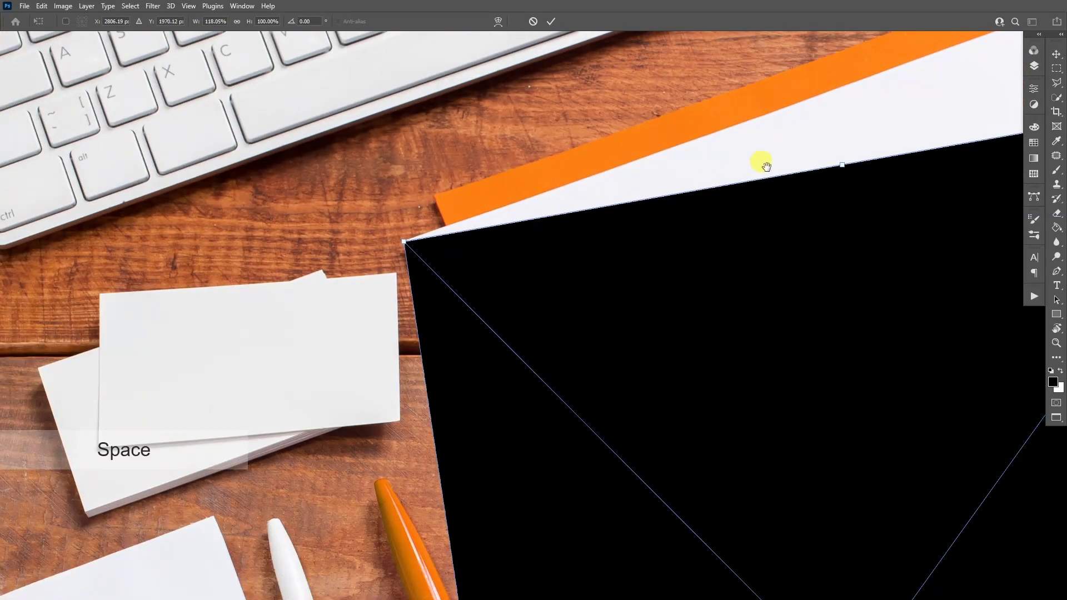
scroll(810, 148, "up", 2)
scroll(748, 128, "up", 1)
scroll(833, 166, "up", 1)
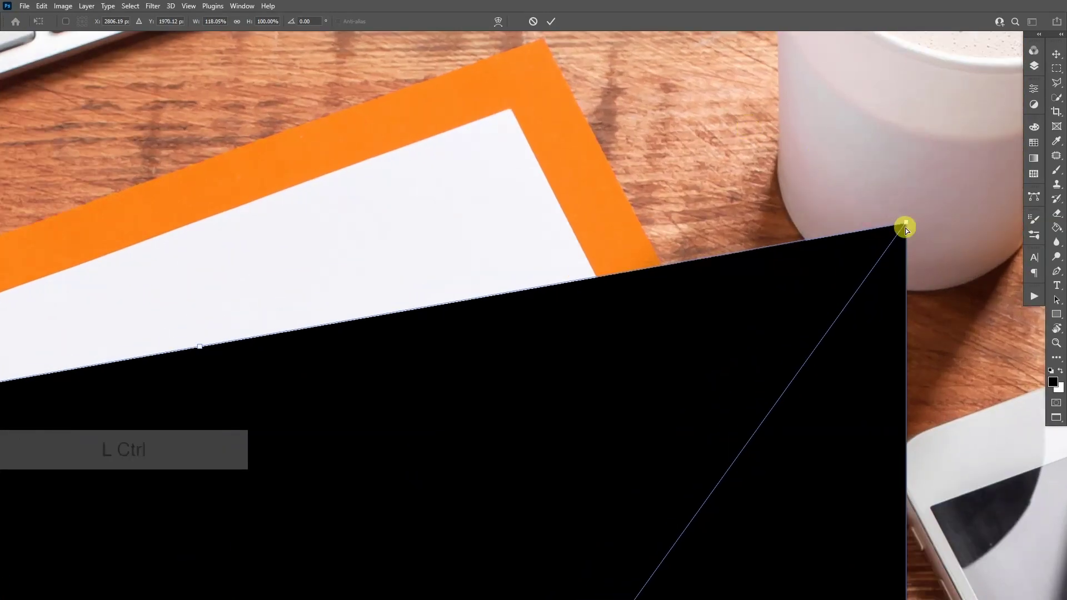
left_click_drag(905, 225, 511, 109)
scroll(614, 411, "down", 3)
scroll(684, 367, "up", 3)
scroll(512, 322, "up", 2)
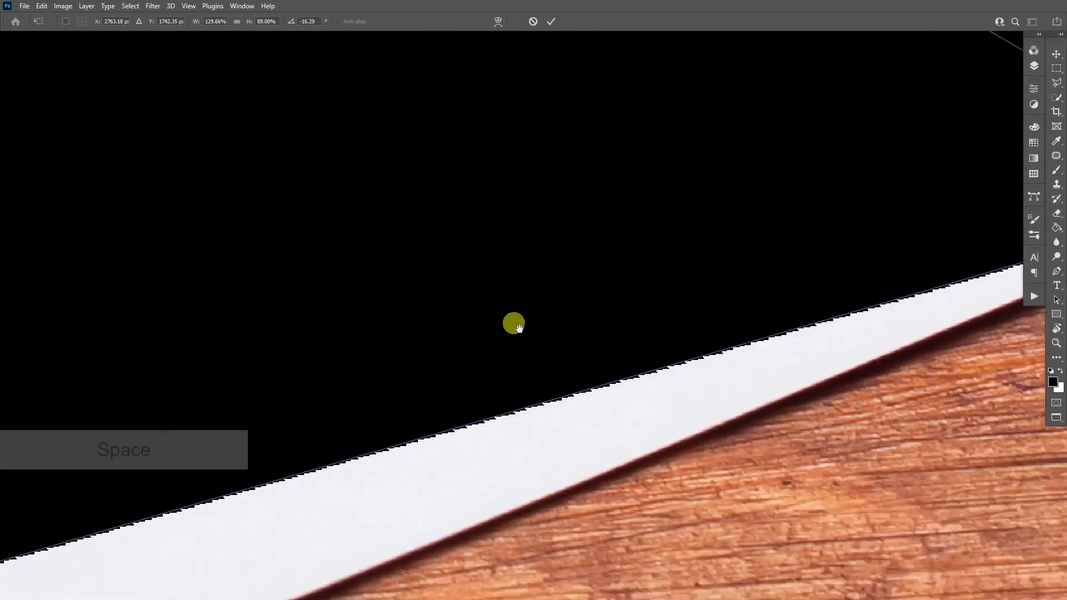
scroll(201, 369, "down", 3)
left_click_drag(200, 370, 715, 389)
scroll(731, 215, "down", 3)
scroll(731, 216, "up", 1)
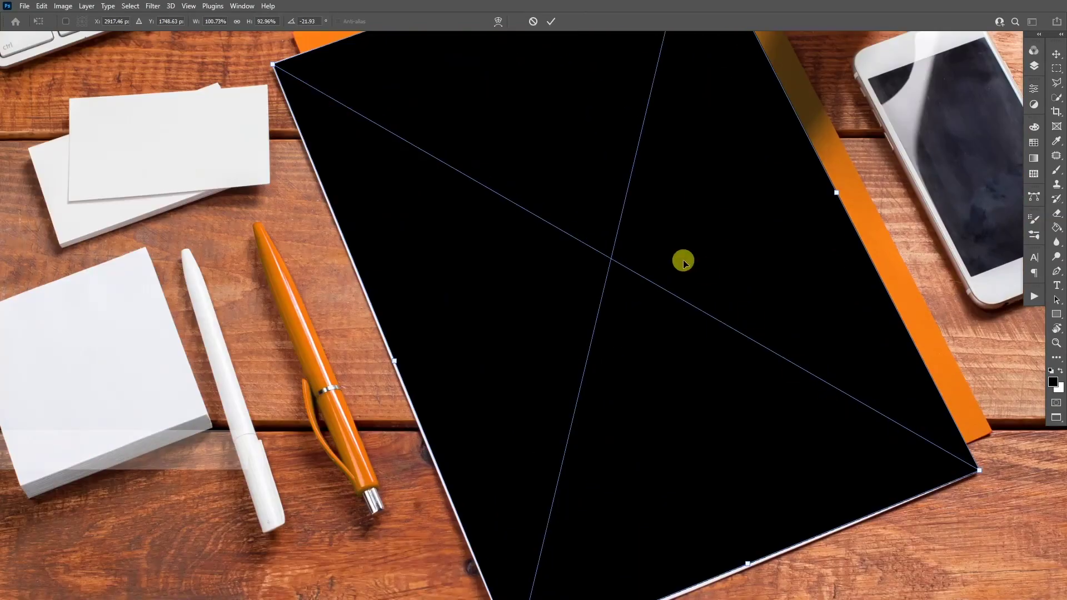
key("Return")
scroll(658, 262, "down", 2)
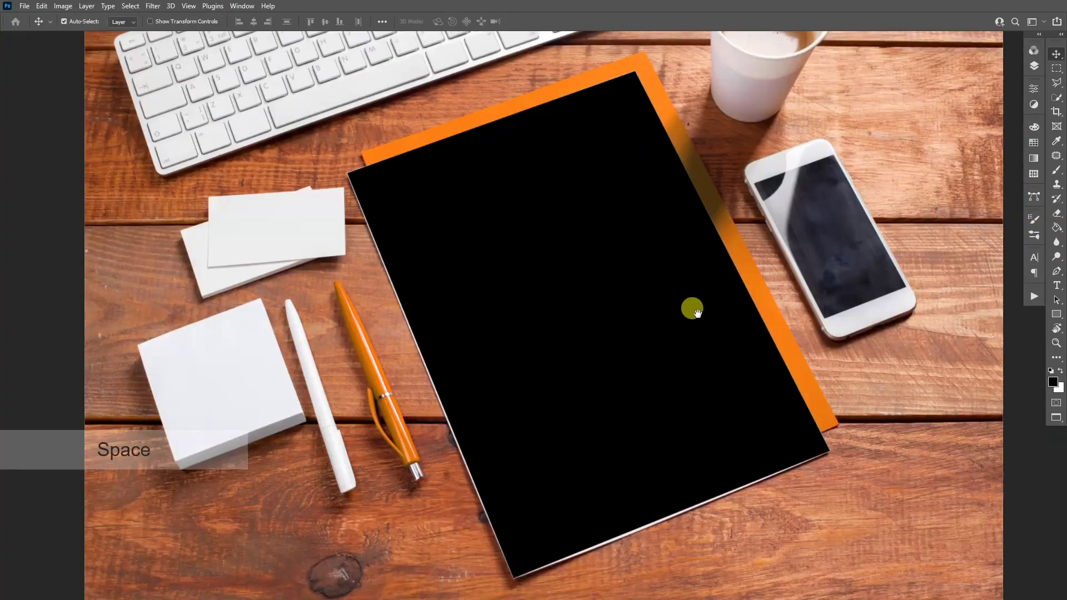
Open the Rectangle 1 smart object's contents from the Layers panel
left_click(1034, 68)
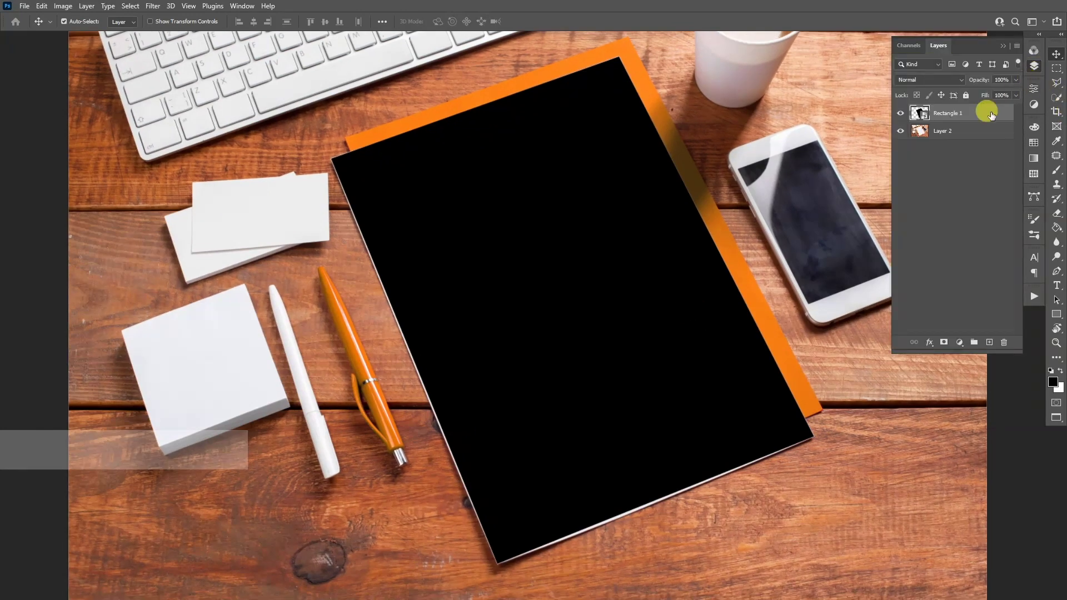
double_click(920, 113)
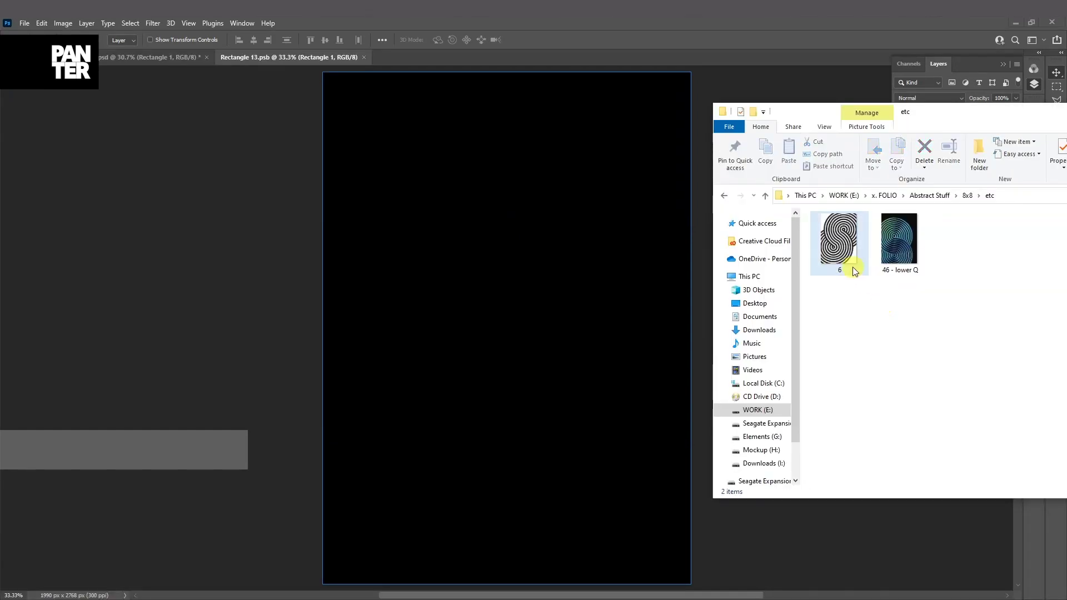
Drop the striped S image 6 into the smart object document as a new layer
left_click(843, 239)
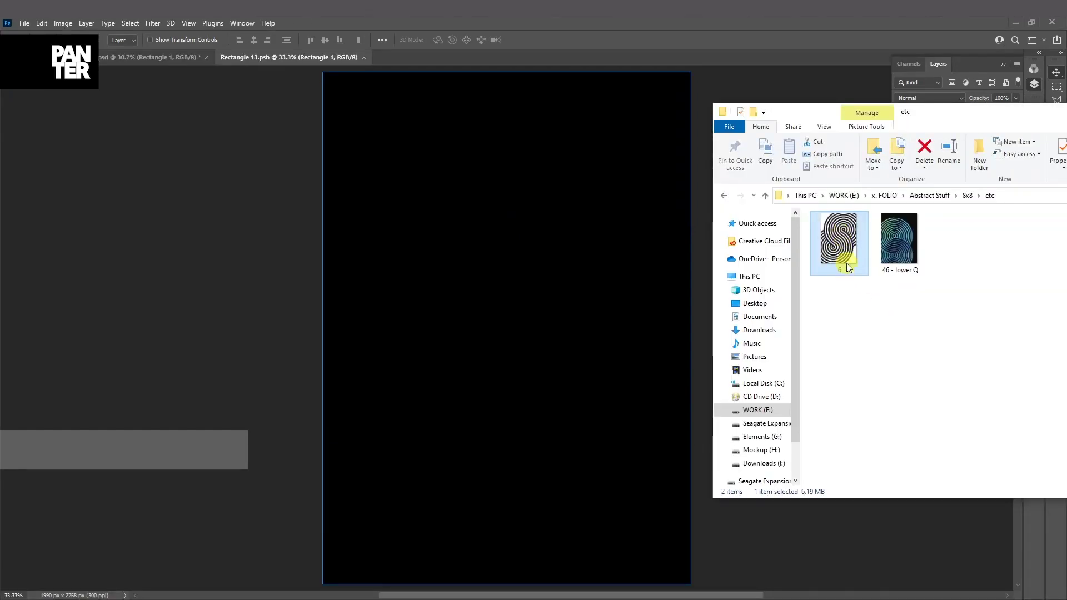
left_click_drag(843, 237, 514, 269)
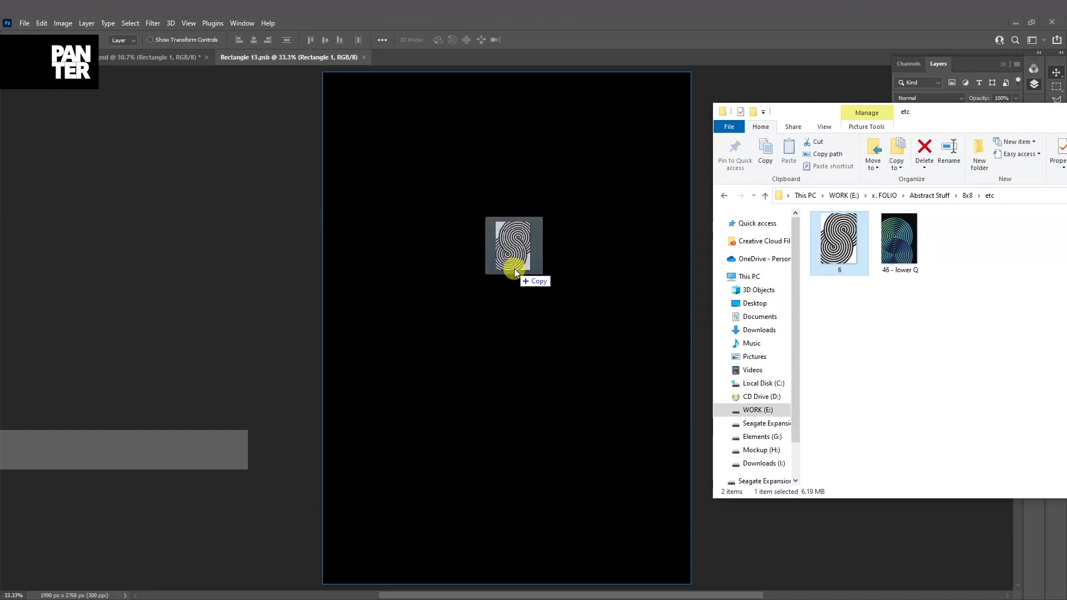
left_click_drag(514, 269, 514, 268)
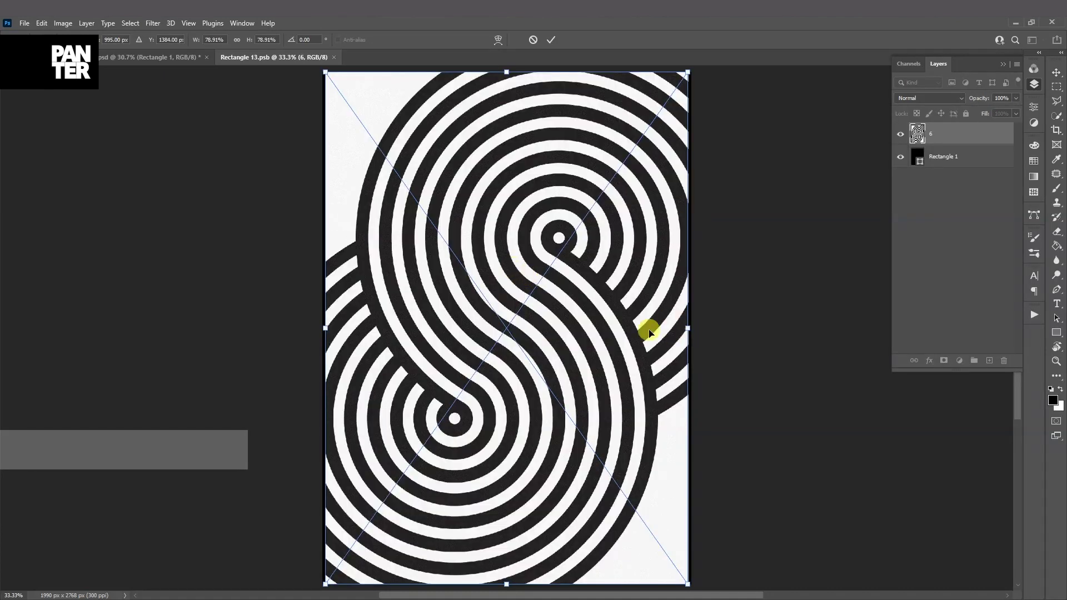
Stretch the S artwork to fill the canvas and save the smart object document
left_click_drag(686, 327, 692, 327)
mouse_move(325, 328)
left_mouse_down()
mouse_move(379, 335)
mouse_move(371, 319)
mouse_move(323, 328)
left_mouse_up()
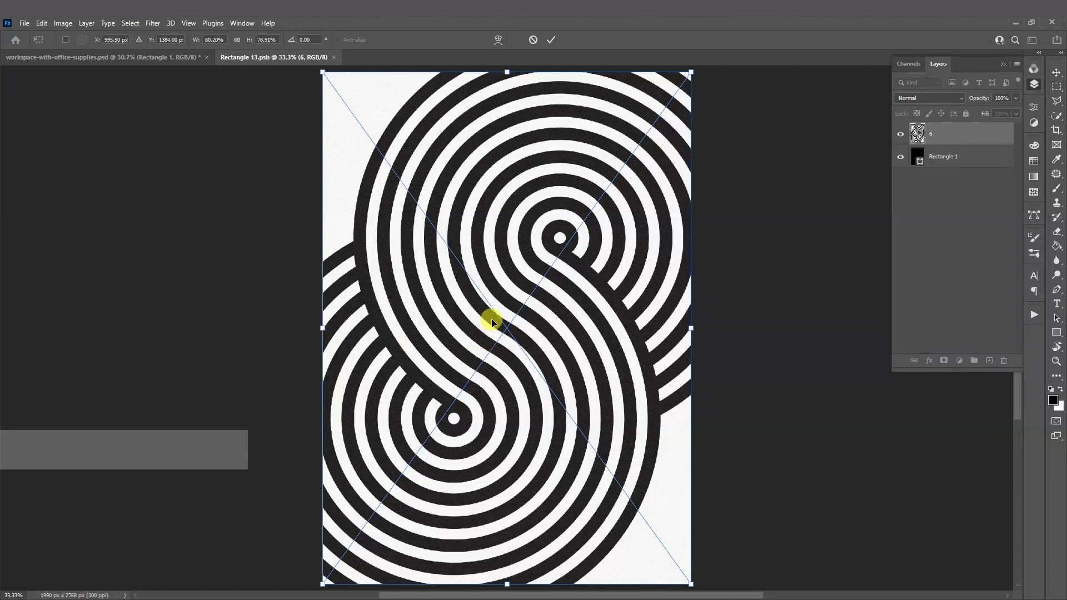
key("Return")
left_click(24, 23)
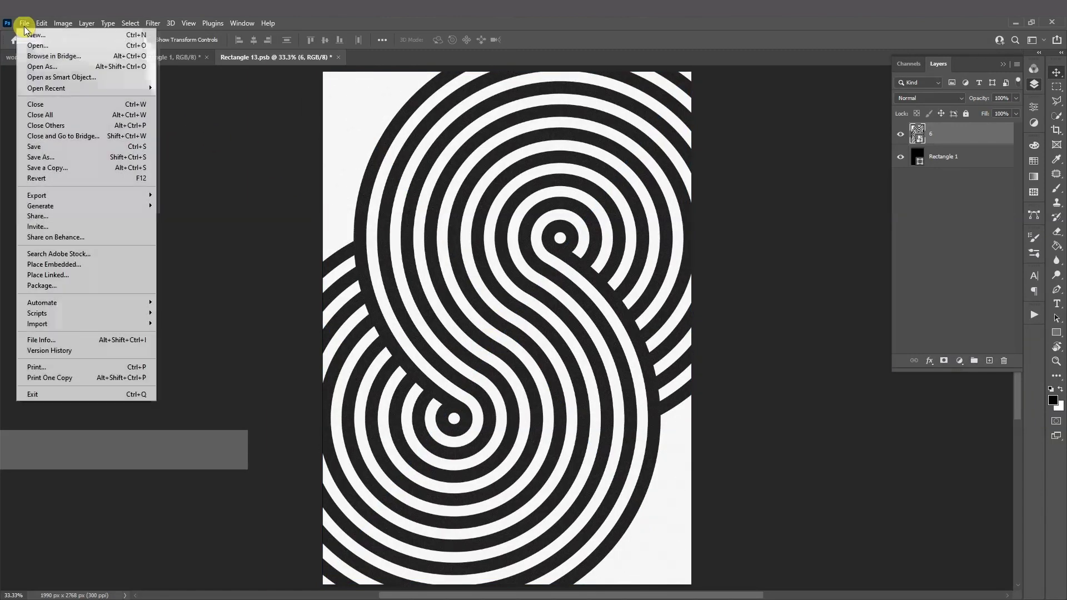
left_click(47, 148)
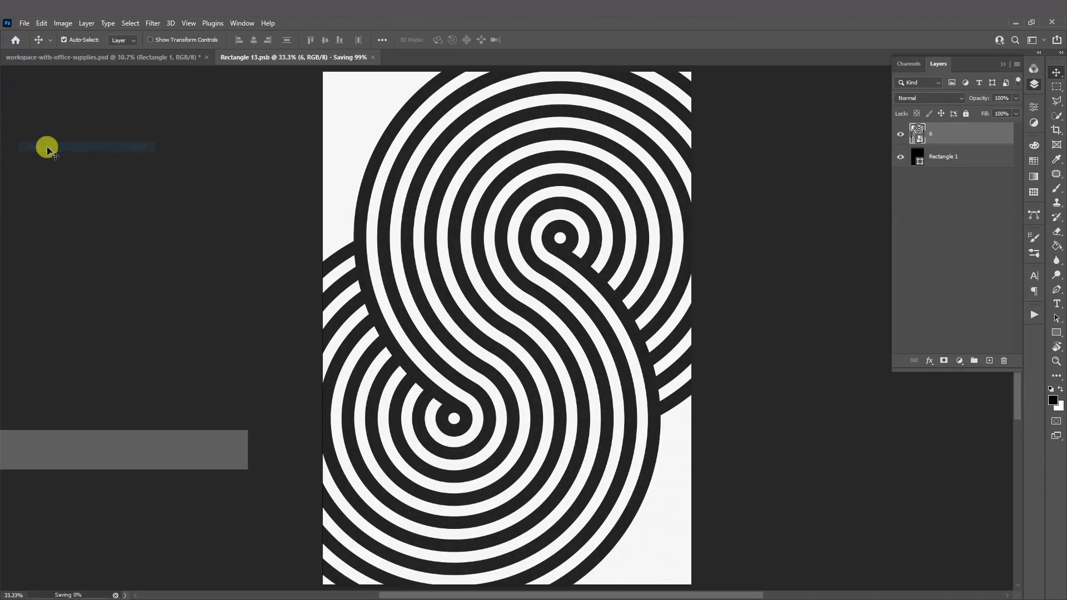
Return to the desk mockup in full-screen view and set the S artwork layer's opacity to 85%
left_click(115, 57)
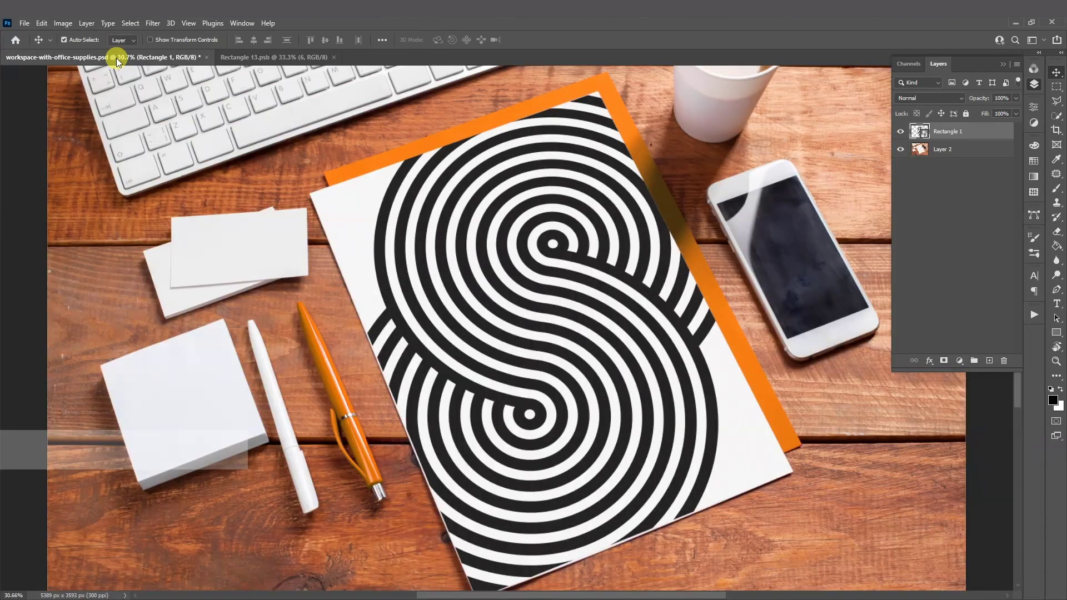
key("f")
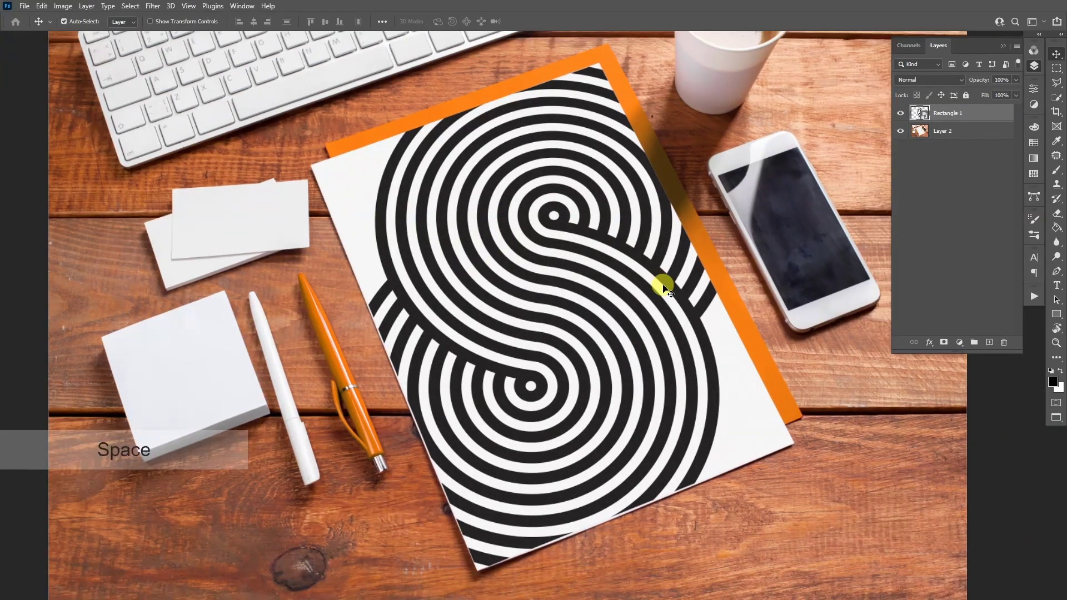
left_click_drag(662, 281, 742, 299)
scroll(742, 299, "down", 2)
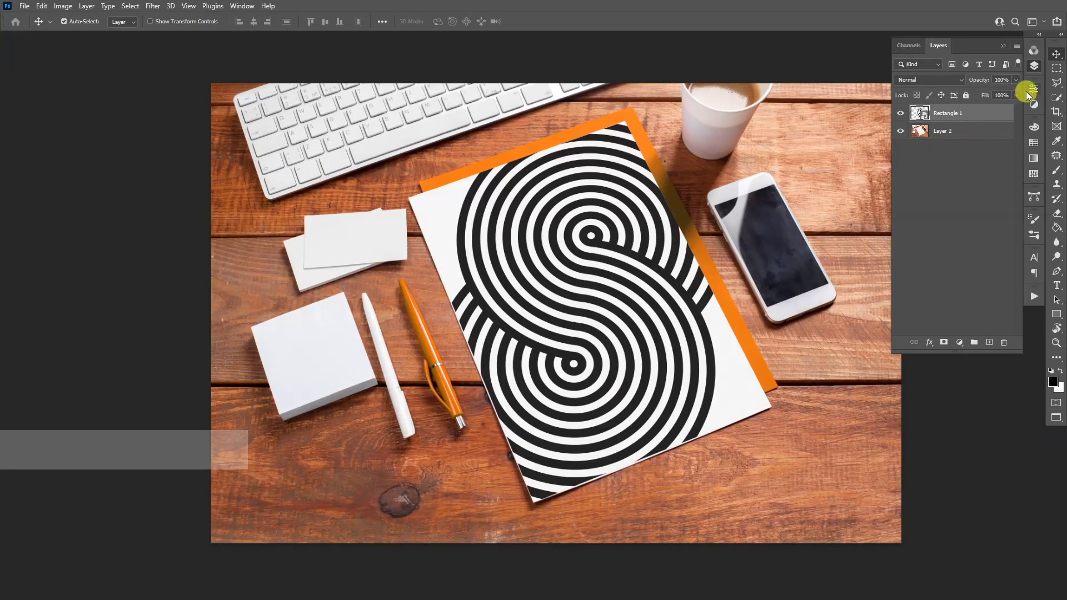
left_click(1019, 80)
left_click_drag(1014, 93, 1010, 94)
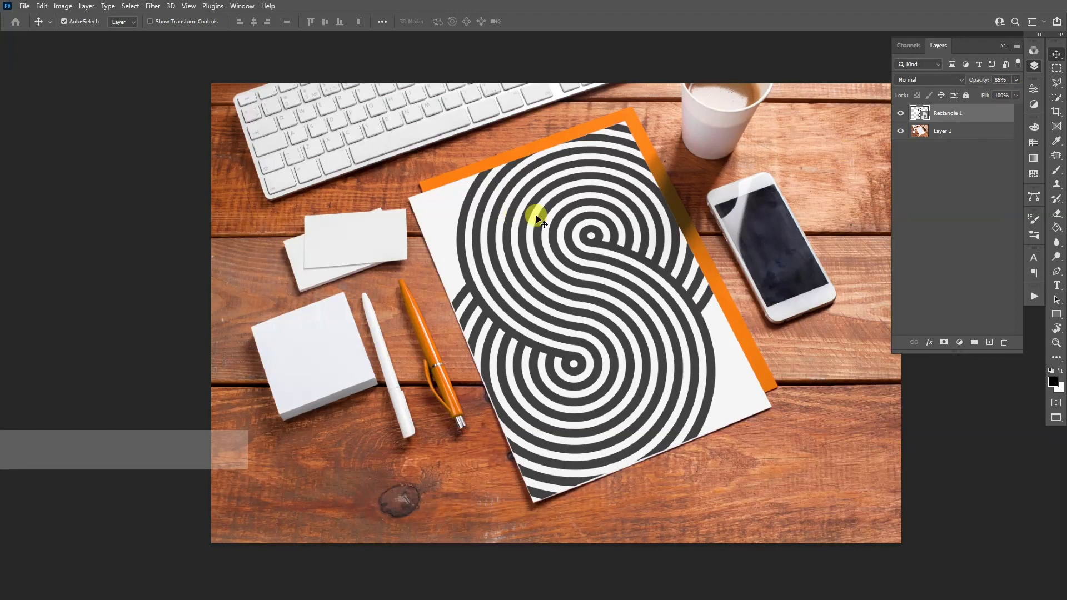
left_click_drag(536, 215, 899, 167)
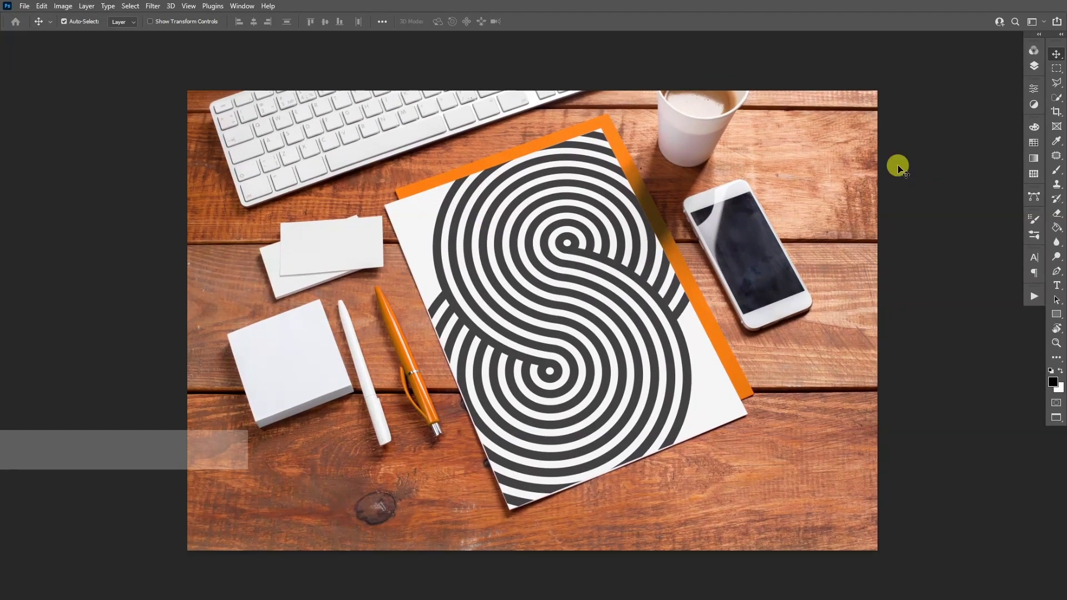